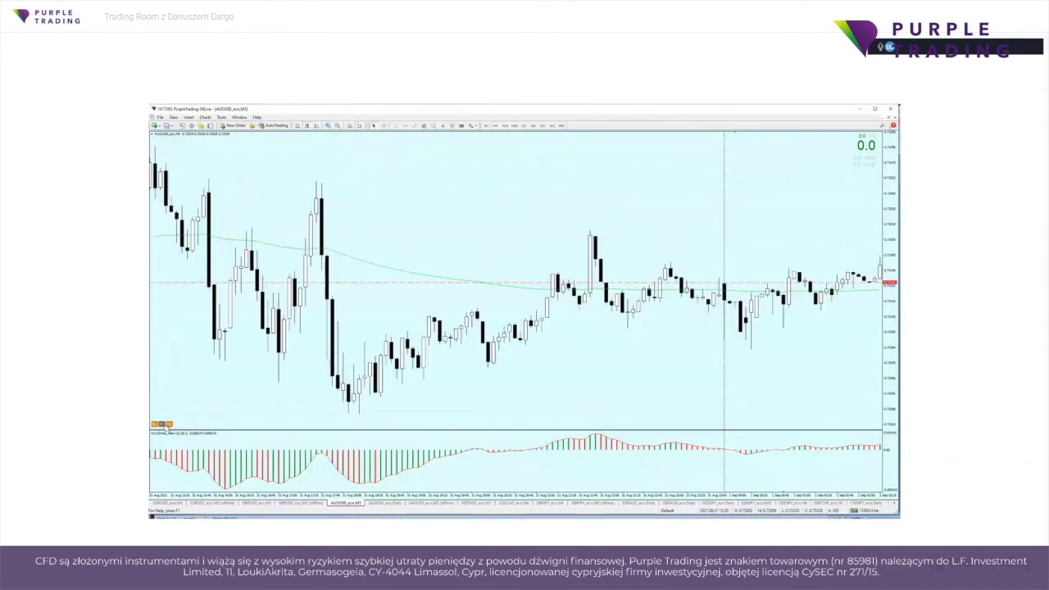
- Show the latest candles of the AUDUSD M5 chart with a wider time span and price range around the coloured zones
left_click(352, 126)
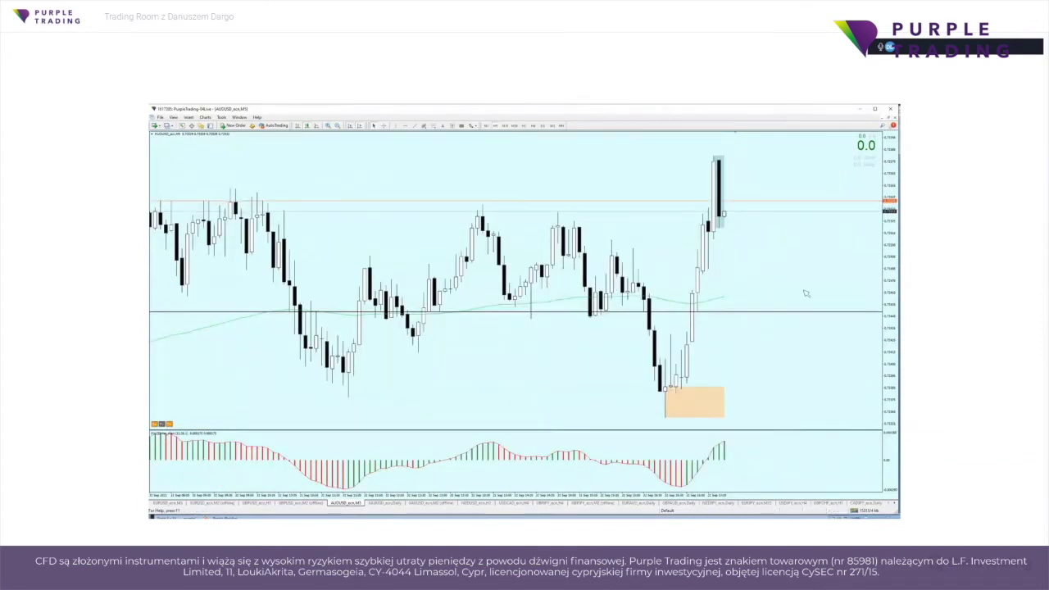
left_click_drag(894, 167, 893, 182)
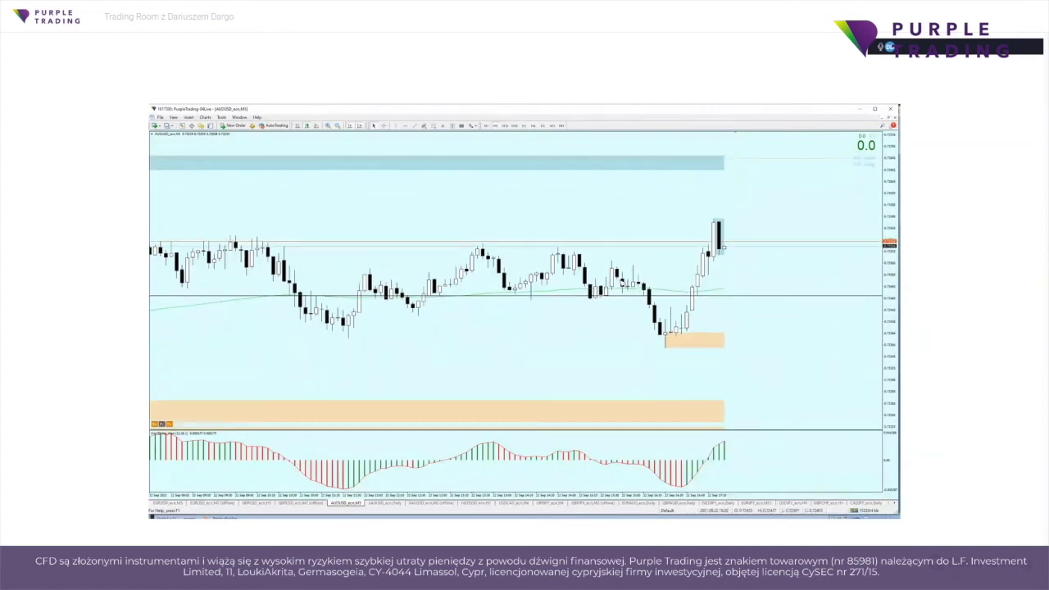
middle_click(579, 300)
left_click(579, 301)
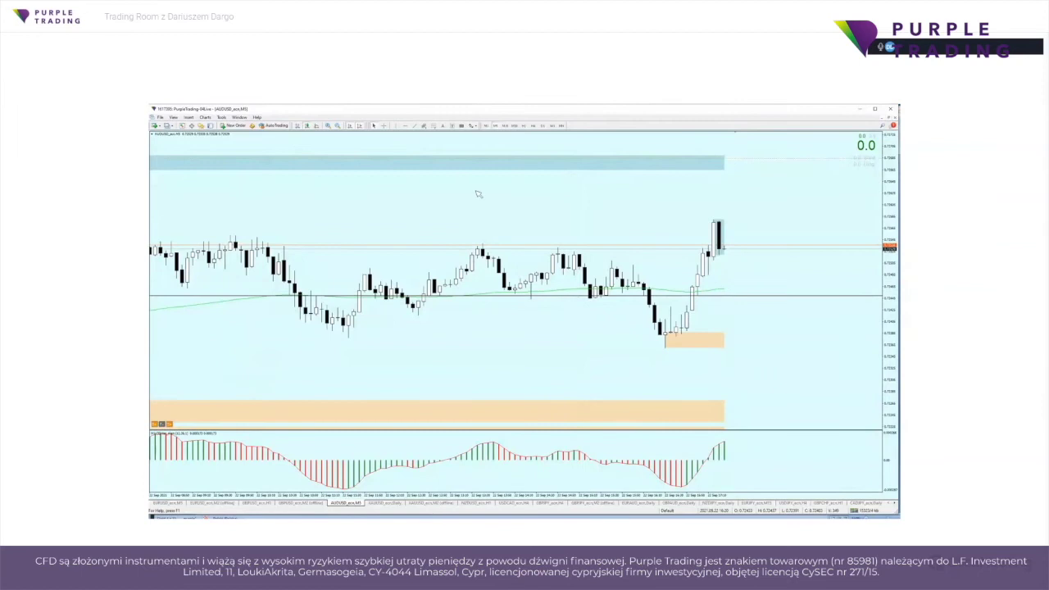
left_click(337, 126)
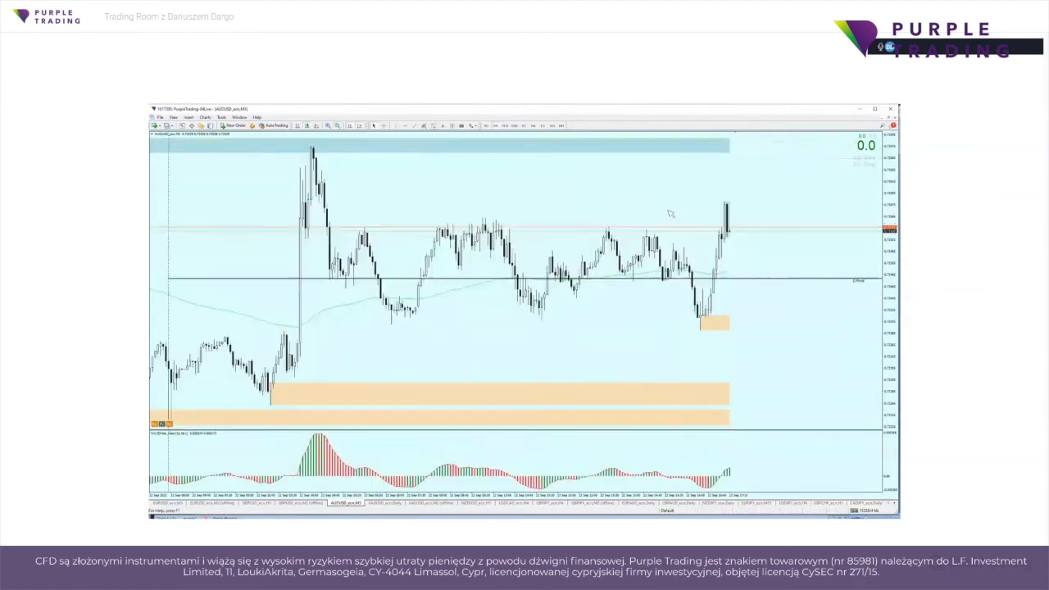
left_click_drag(892, 189, 891, 254)
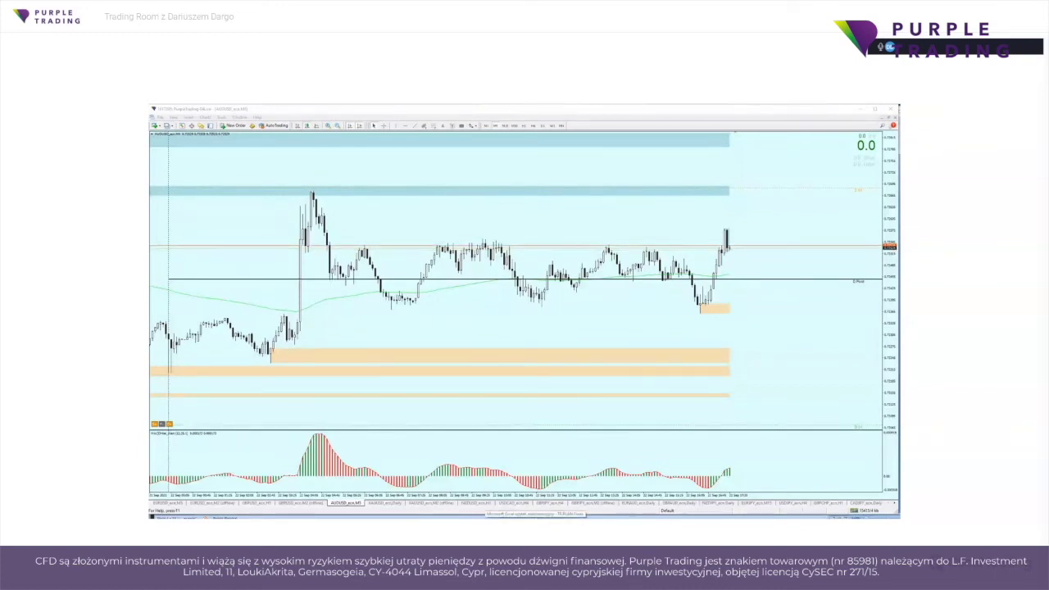
- Switch to the trading plan workbook in Excel and examine the three daily growth rates and the starting balance
left_click(536, 516)
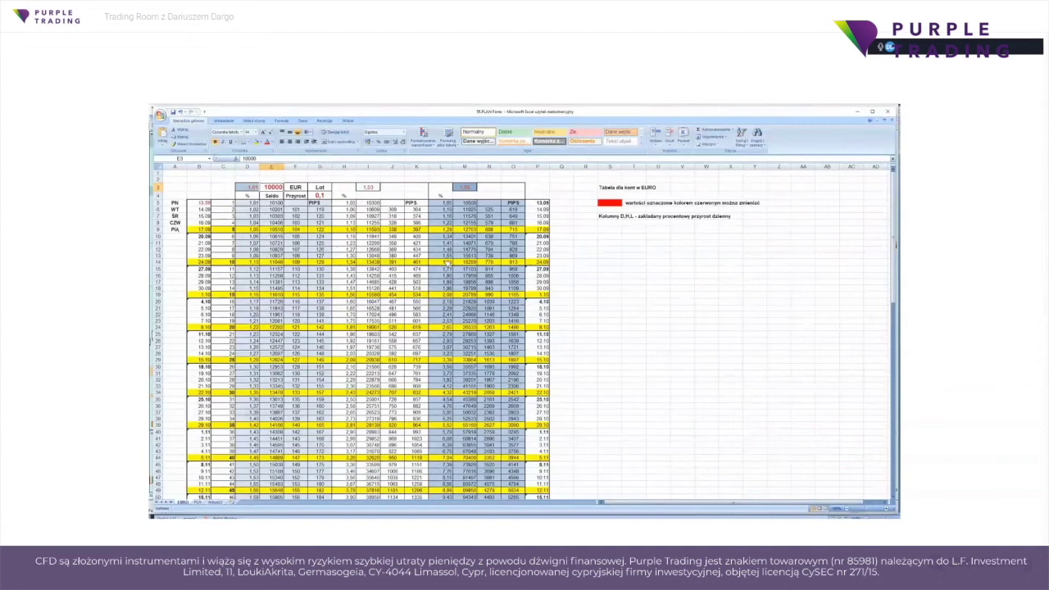
left_click(253, 188)
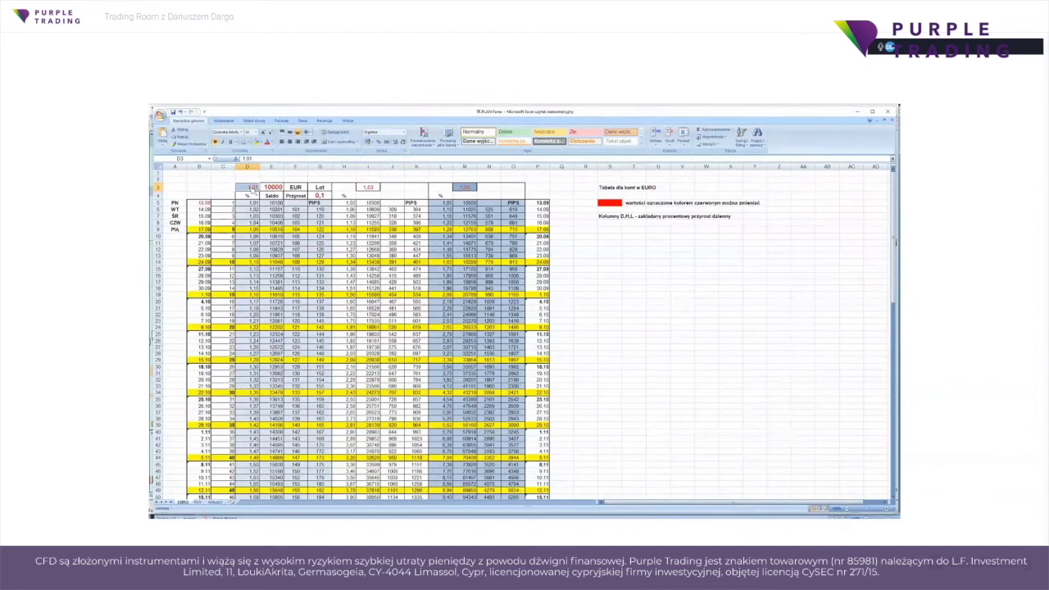
left_click(370, 188)
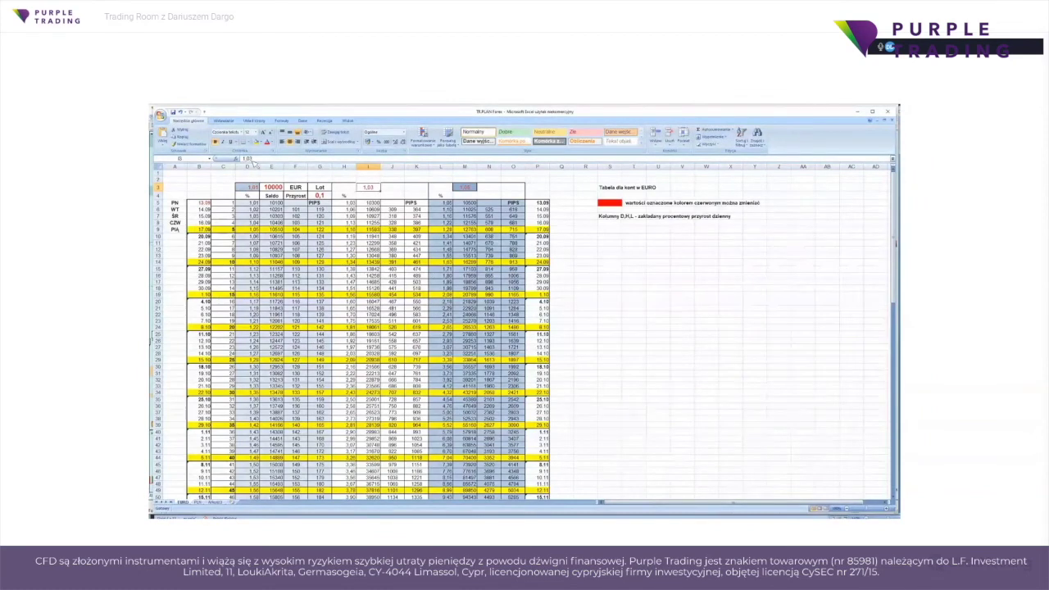
left_click(466, 189)
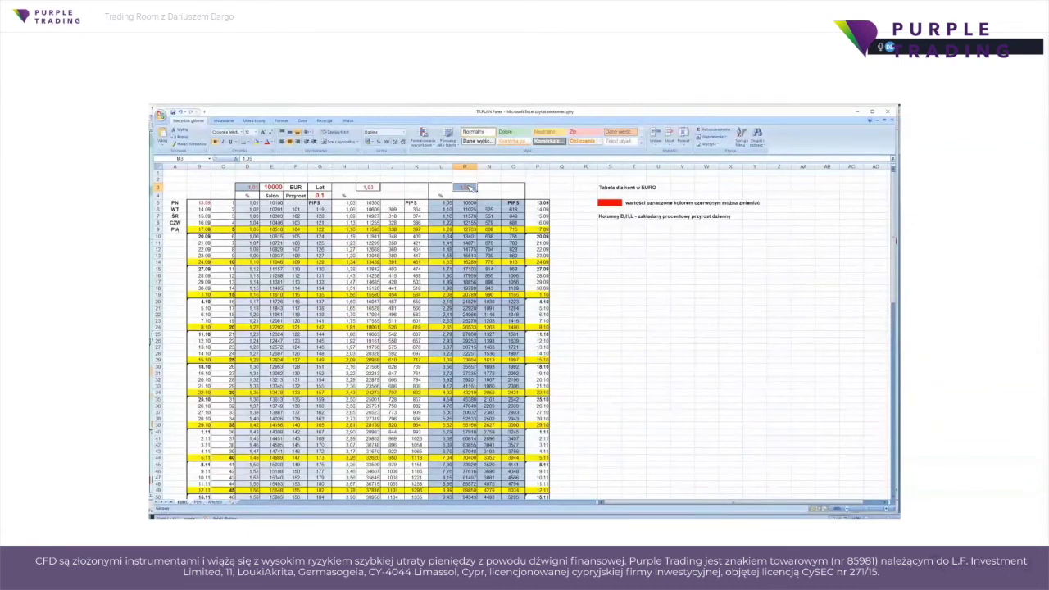
left_click(274, 189)
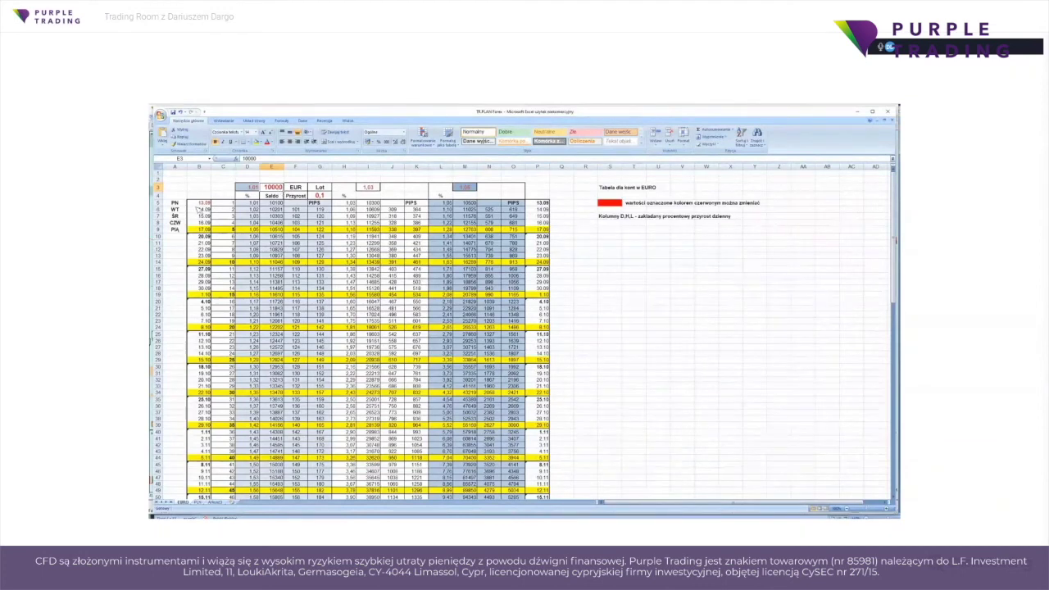
- Set the plan's start date in cell B5 of the EUR table to 27.09.2021
left_click(206, 205)
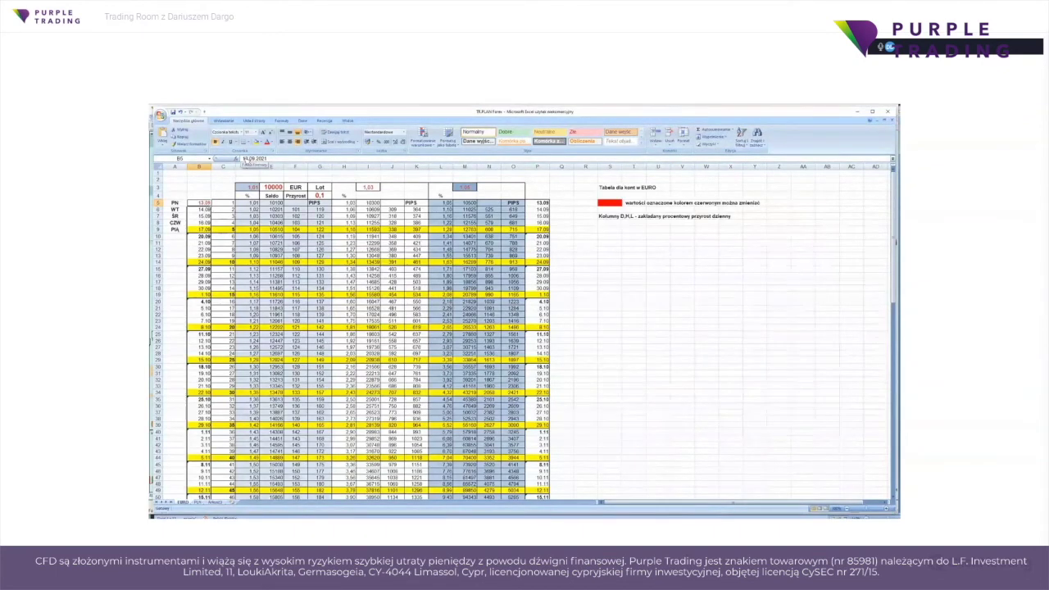
left_click(243, 158)
left_click_drag(243, 159, 249, 158)
type("27")
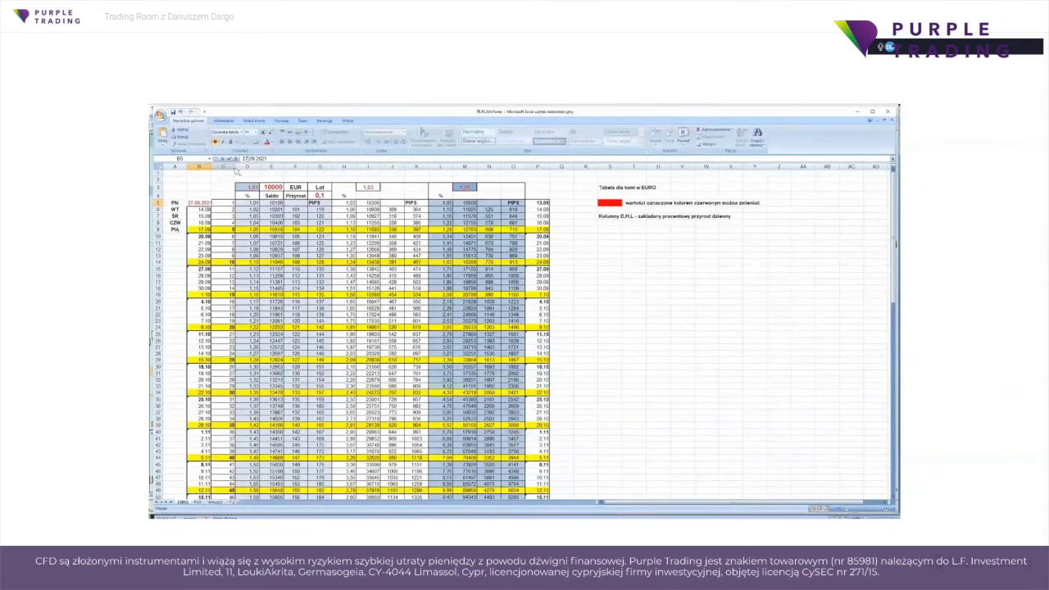
left_click(231, 159)
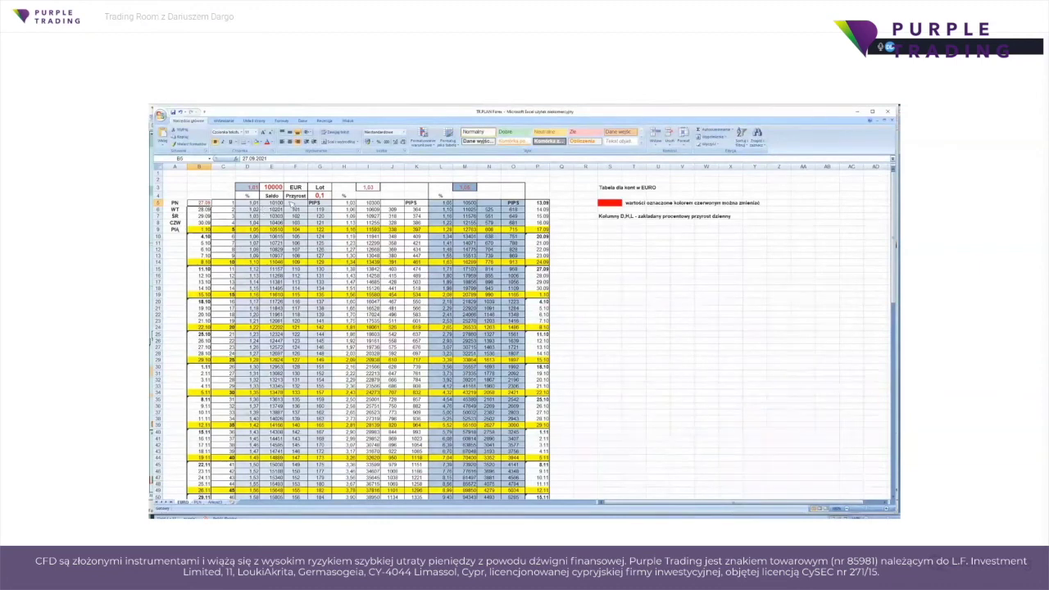
- Set the lot size in cell G4 of the EUR table to 1 and check the first daily pips target
left_click(324, 197)
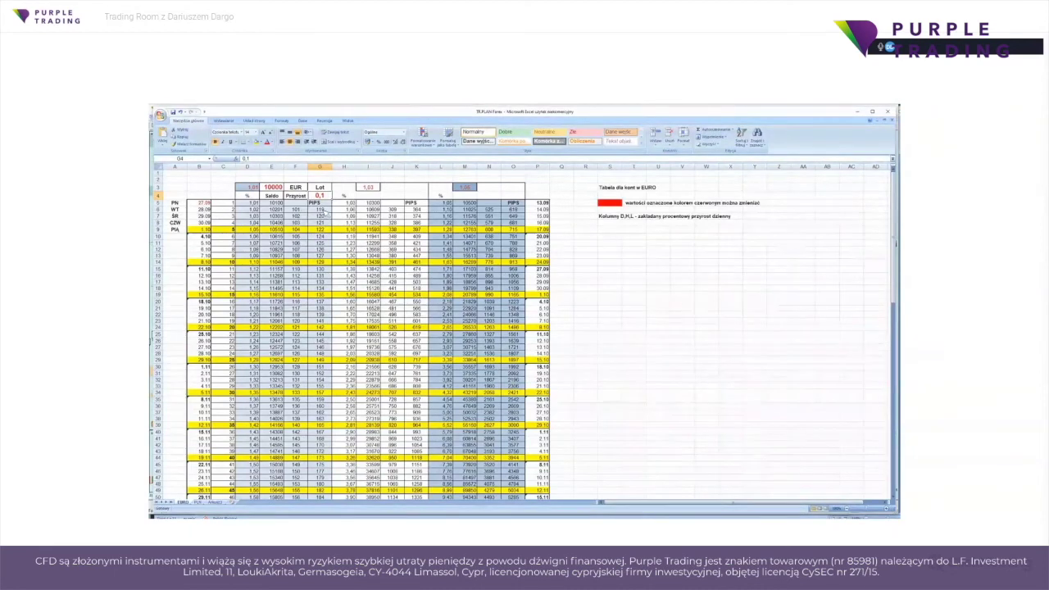
left_click(326, 211)
left_click(323, 197)
type("1")
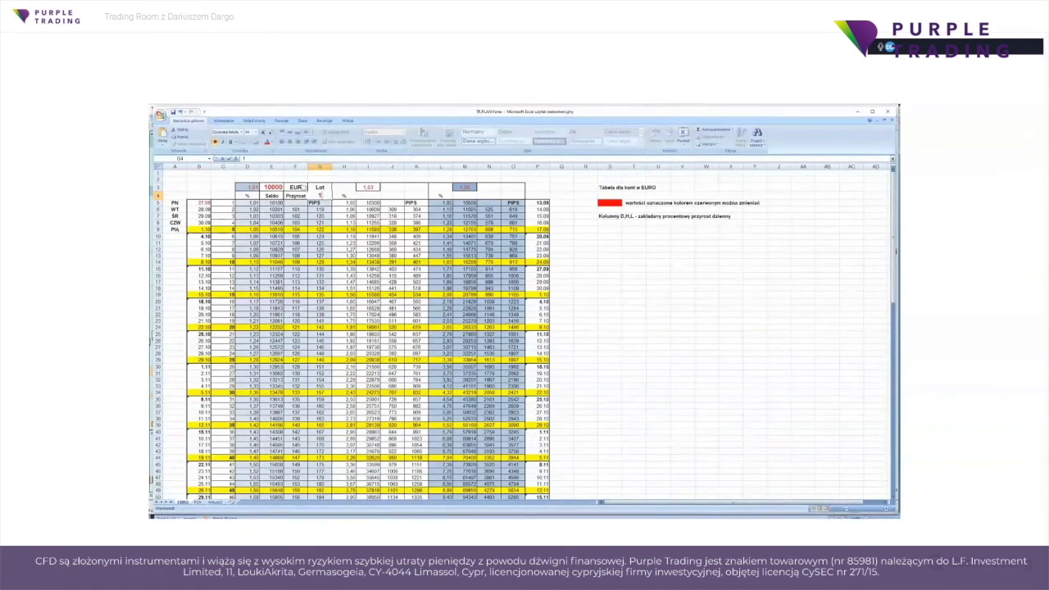
left_click(232, 158)
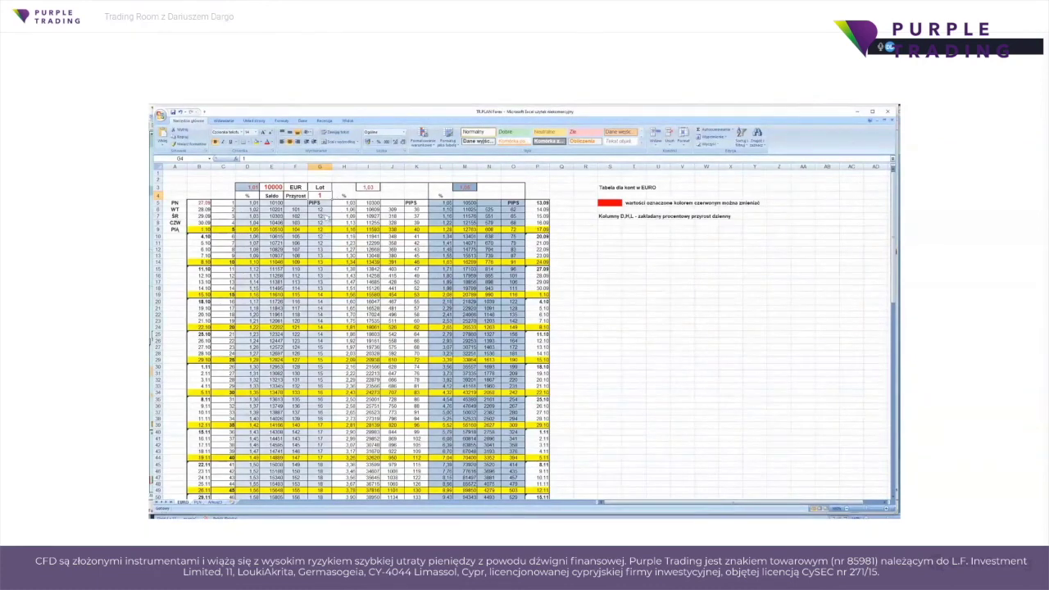
left_click(321, 210)
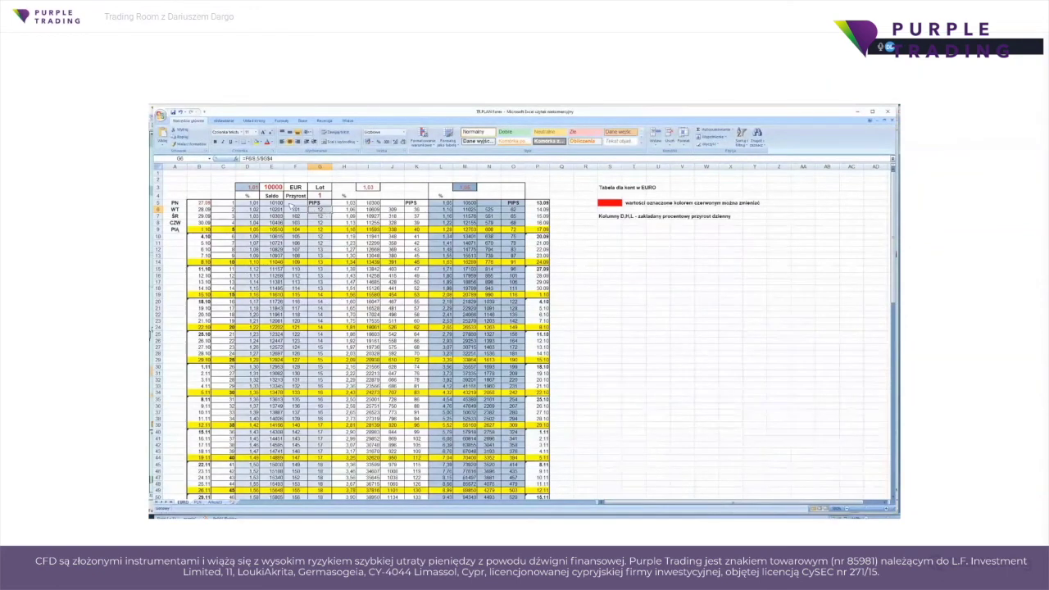
- Set the starting balance in cell E3 of the EUR table to 1000
left_click(272, 188)
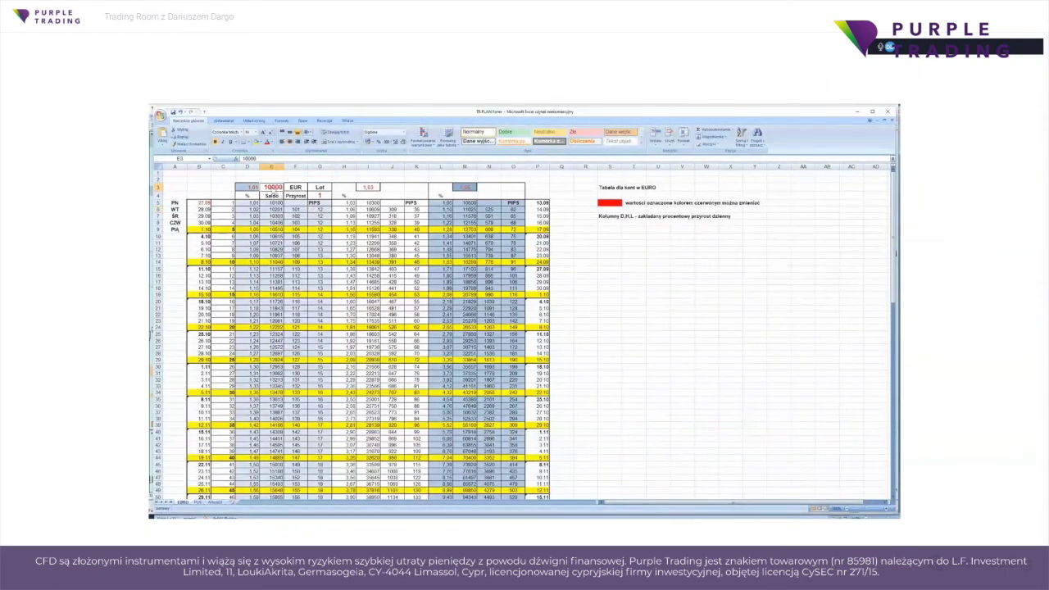
left_click(259, 159)
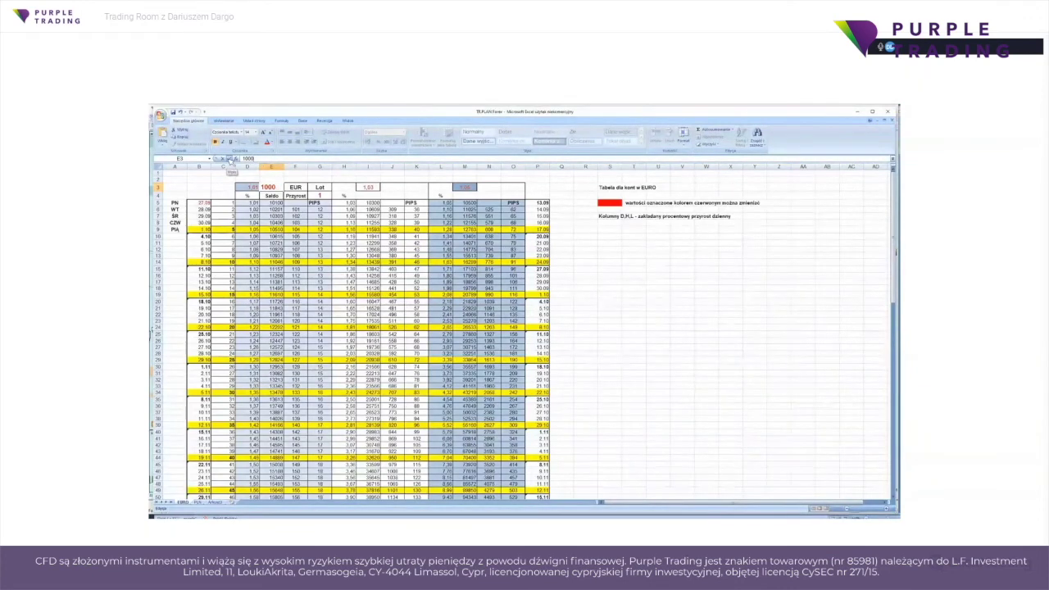
left_click(232, 159)
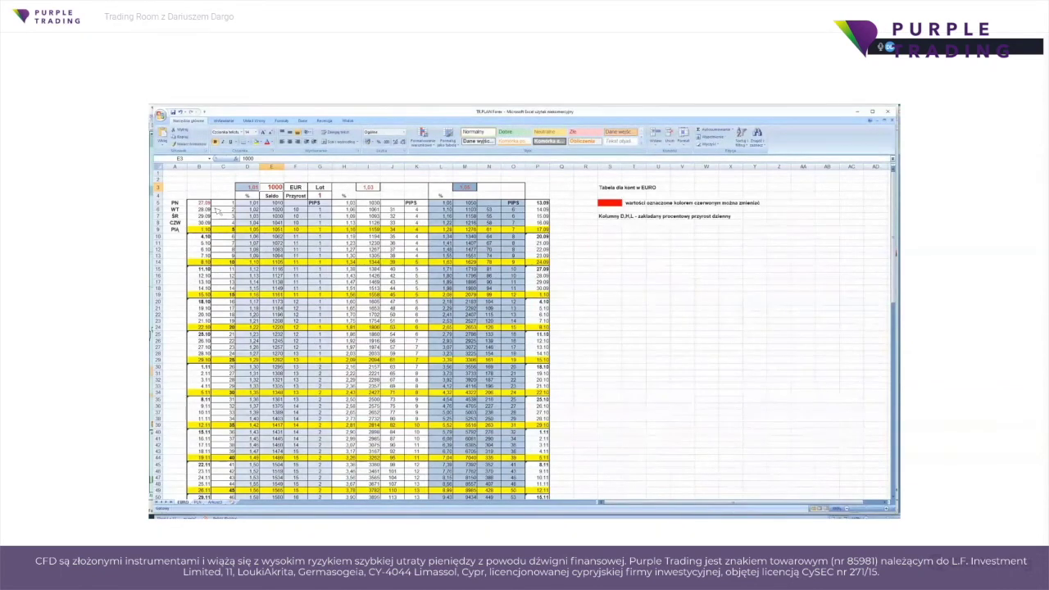
- Set the EUR table's lot size in G4 to 0,1 and check the first daily pips target
left_click(320, 196)
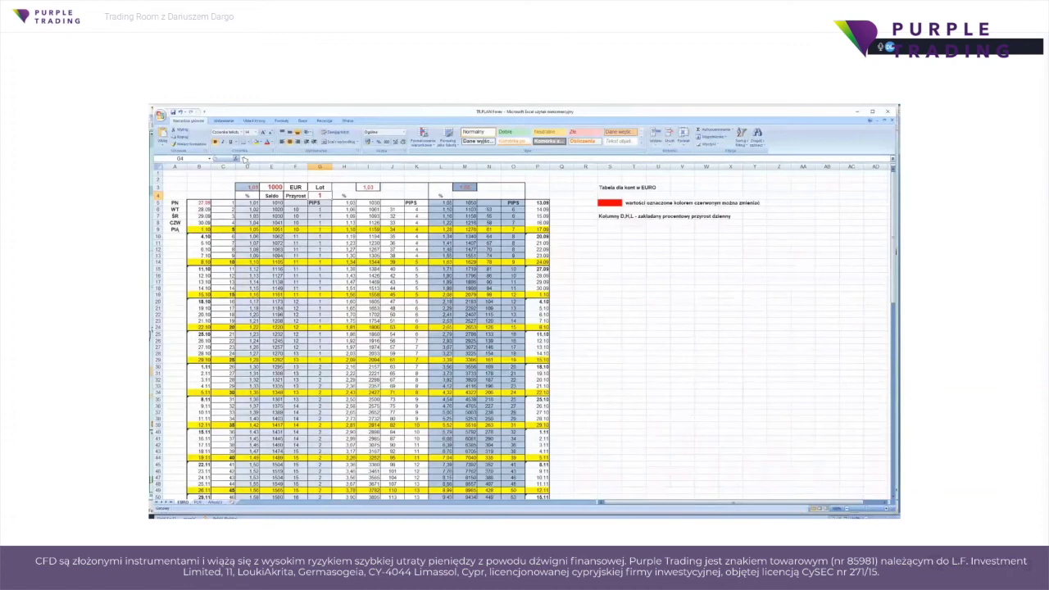
left_click(273, 160)
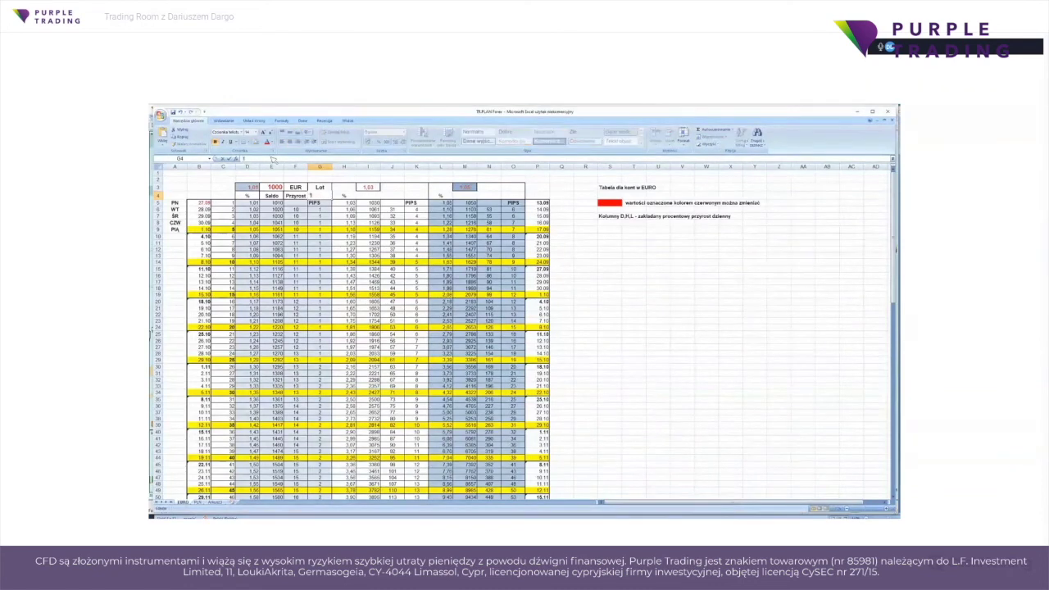
key("BackSpace")
type("0,1")
left_click(230, 159)
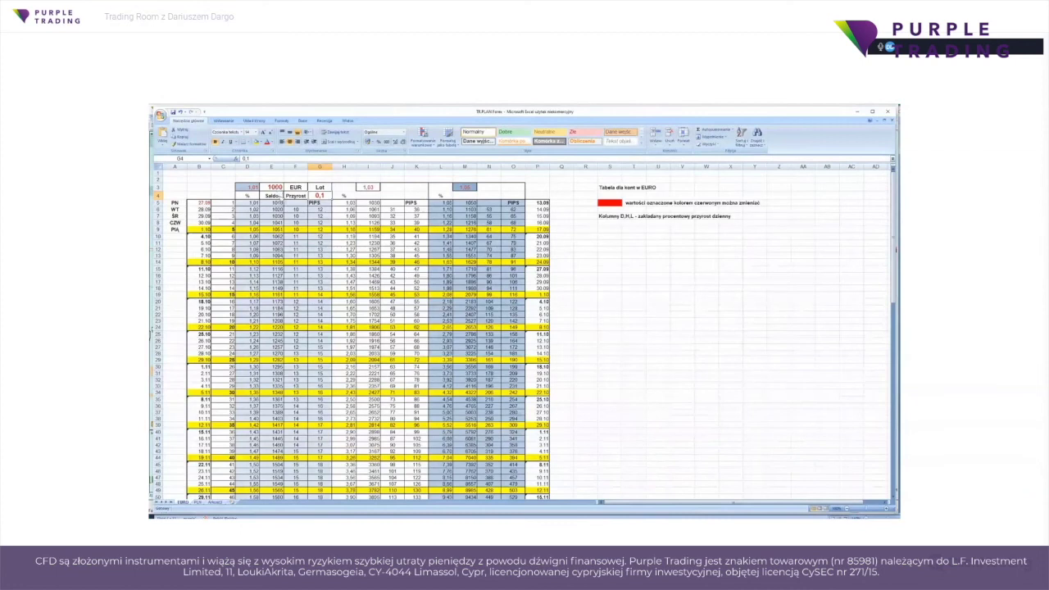
left_click(323, 210)
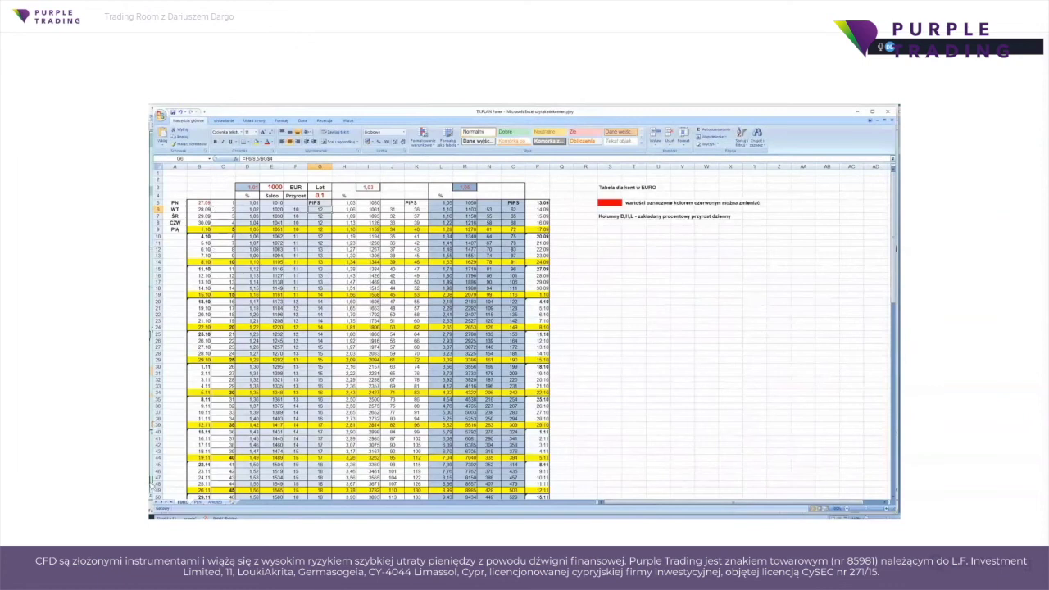
- Open the PLN sheet and set its starting balance in cell E3 to 5000
left_click(303, 189)
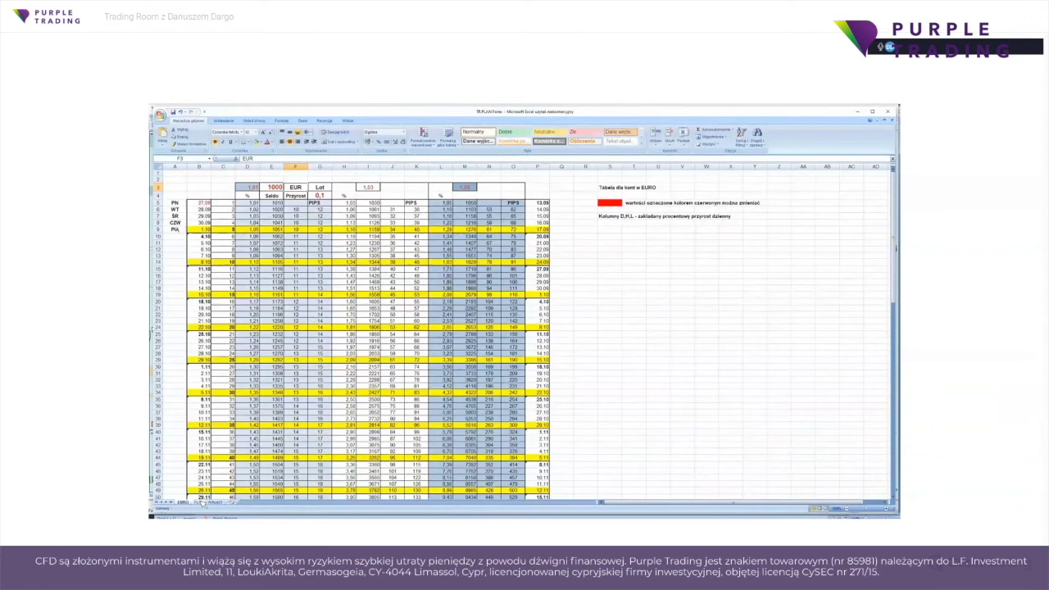
left_click(198, 502)
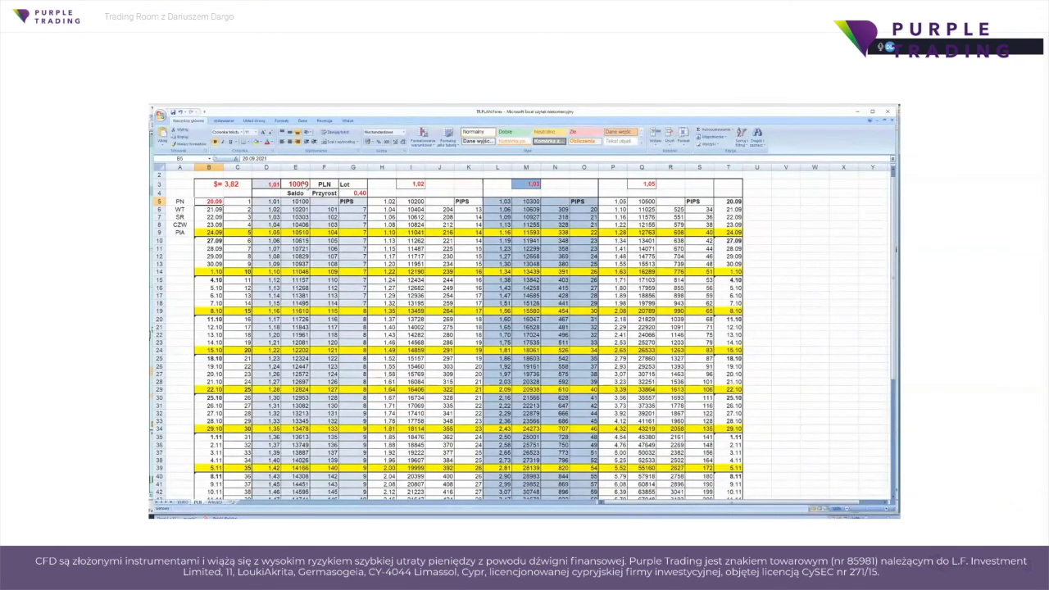
left_click(300, 184)
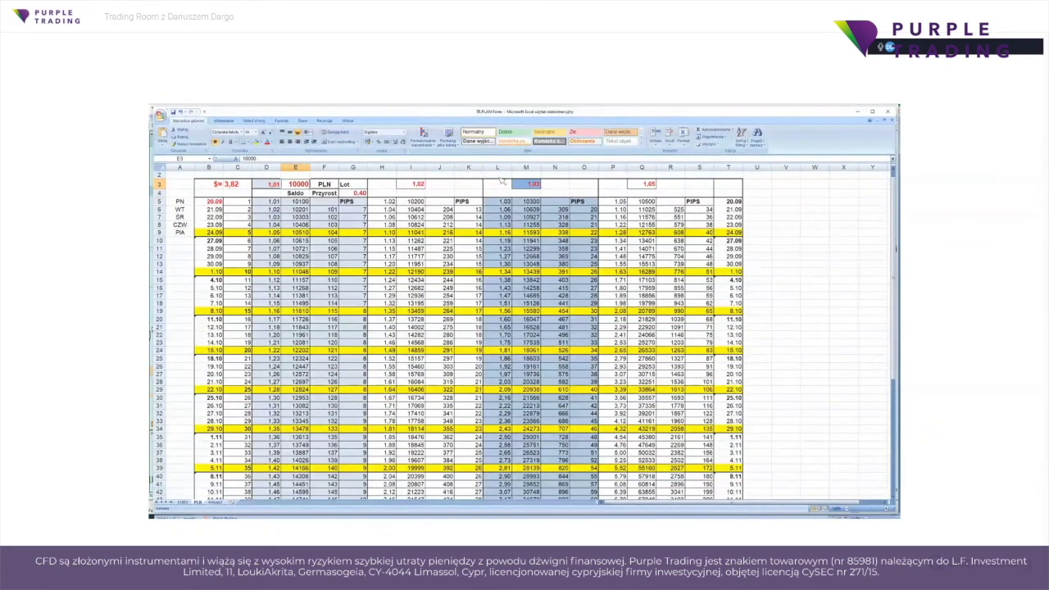
left_click(251, 159)
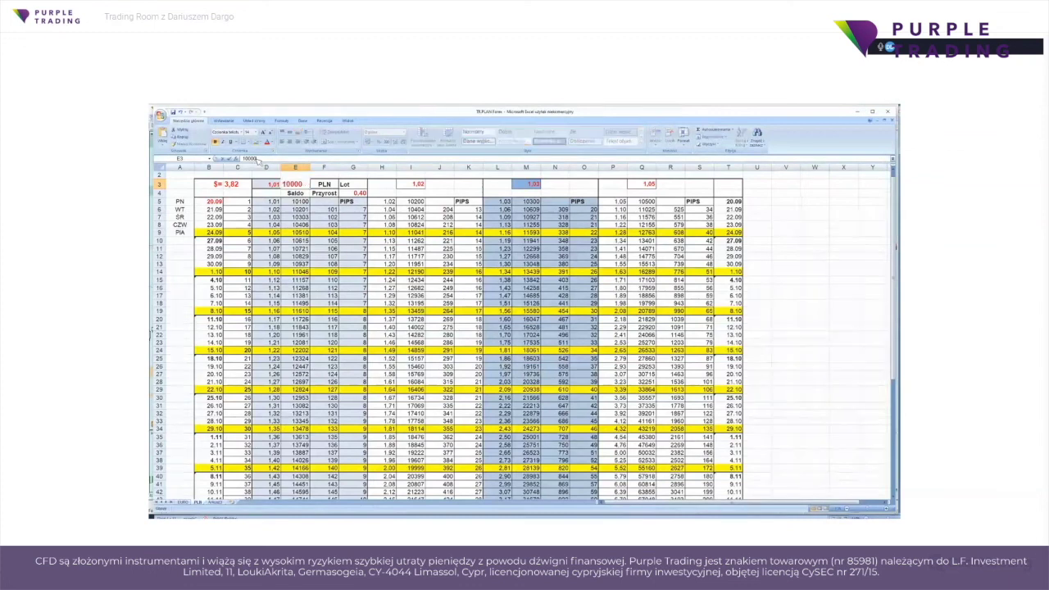
double_click(245, 161)
type("5000")
left_click(233, 160)
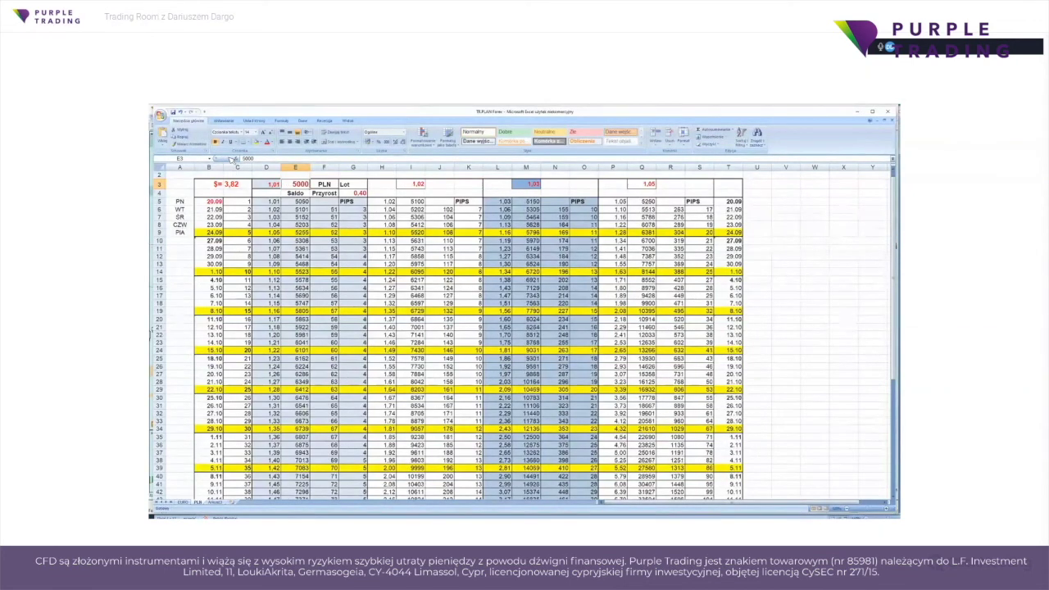
- Set the start date in cell B5 of the PLN sheet to 27.09.2021
left_click(214, 202)
double_click(214, 204)
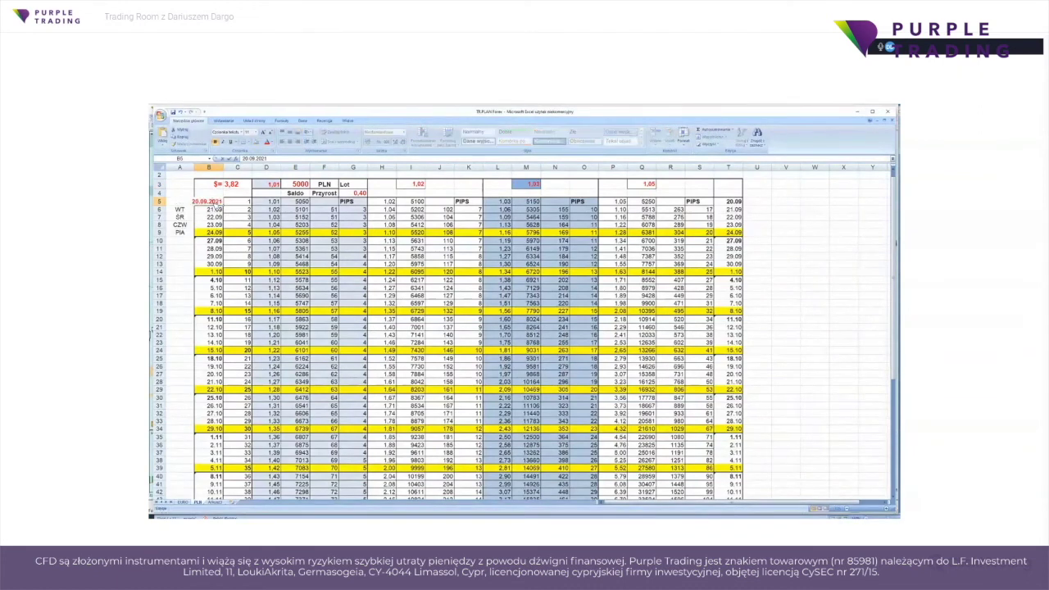
left_click(251, 158)
key("BackSpace")
type("7")
left_click(234, 158)
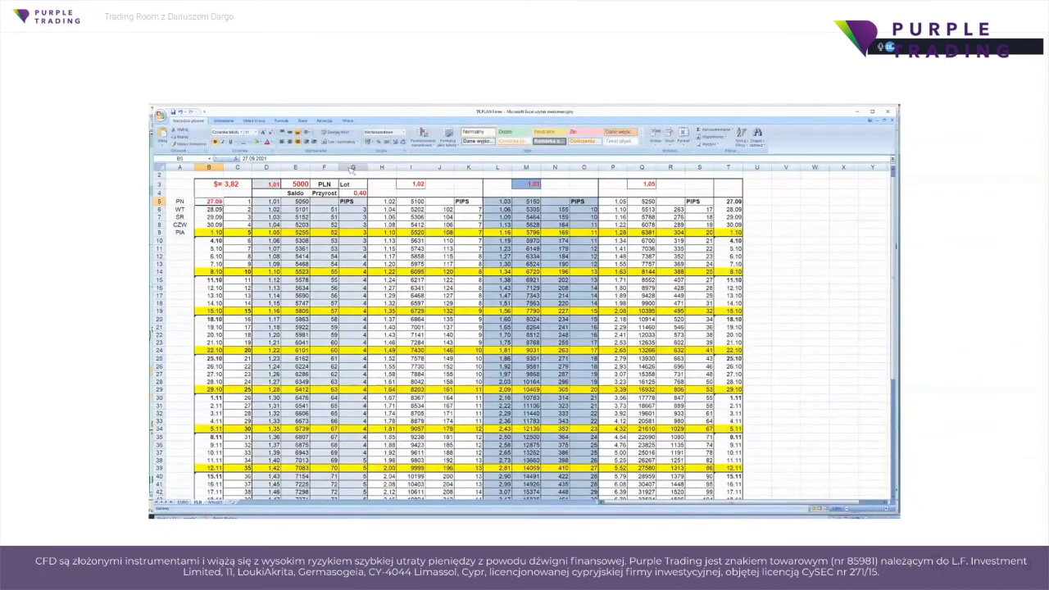
- Set the lot size in cell G4 of the PLN sheet to 0,2
left_click(361, 194)
double_click(362, 194)
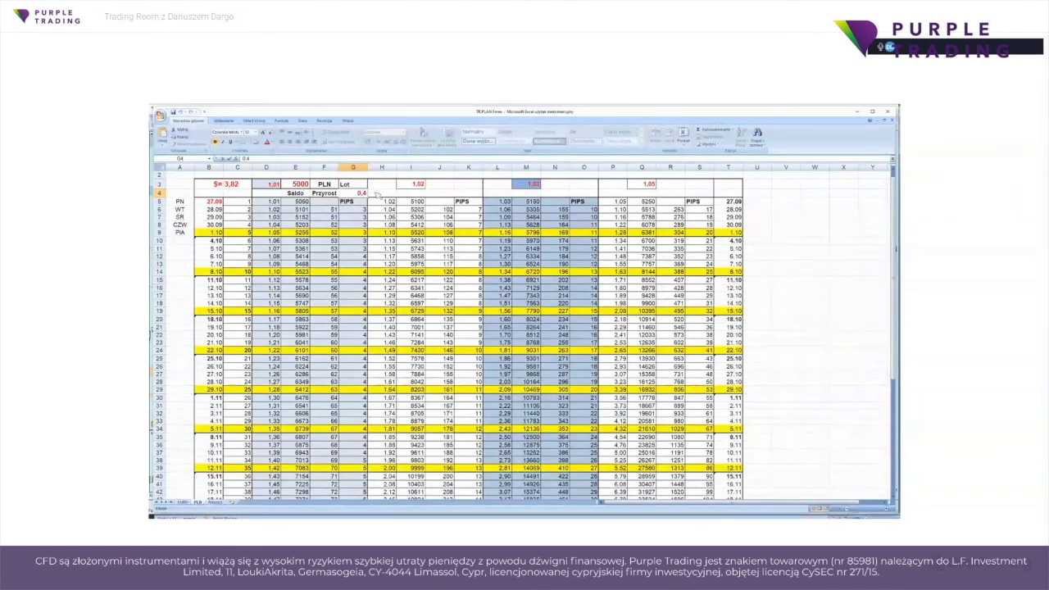
key("BackSpace")
type("3")
key("BackSpace")
type("2")
left_click(233, 160)
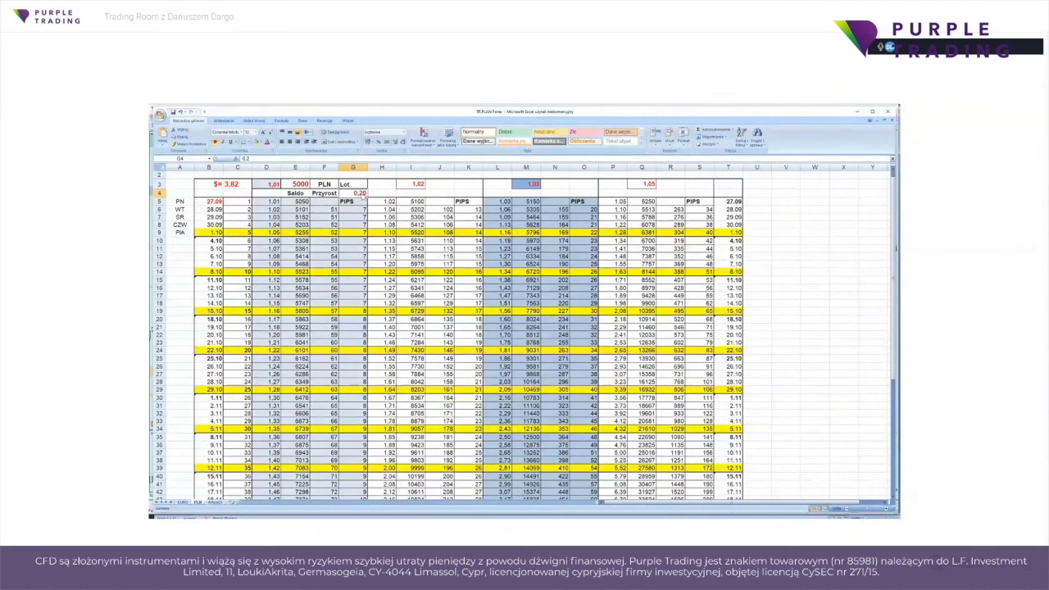
- Set the lot size in cell G4 of the PLN sheet to 0,15
left_click(251, 158)
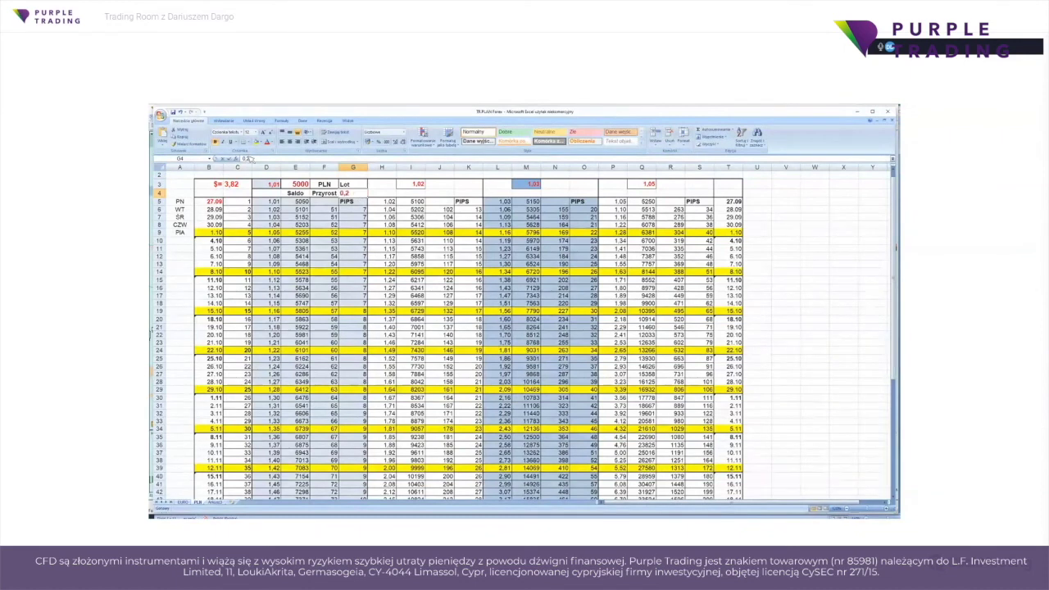
double_click(252, 158)
type("0,15")
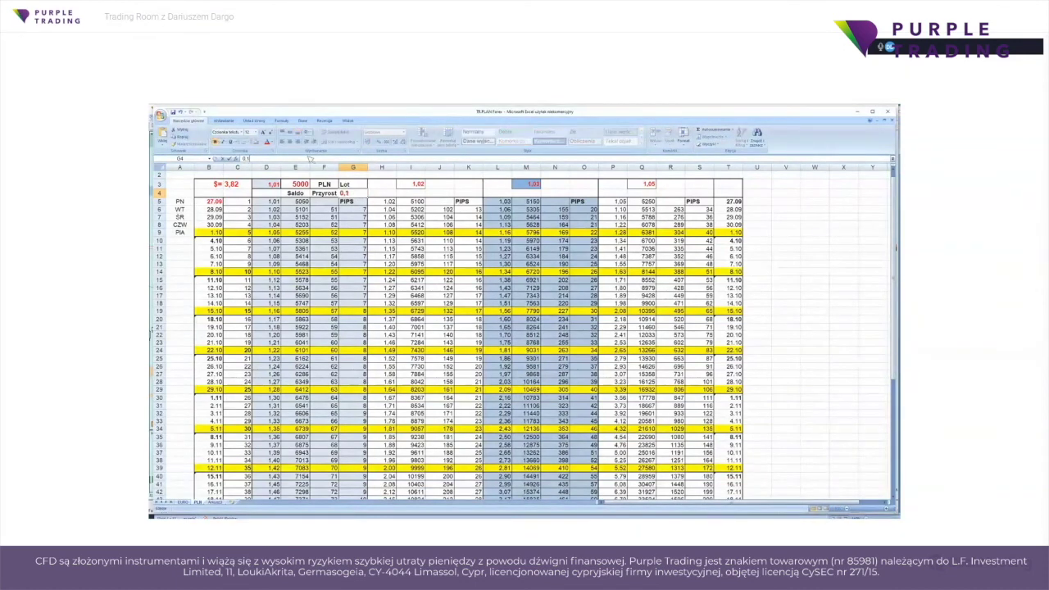
left_click(232, 159)
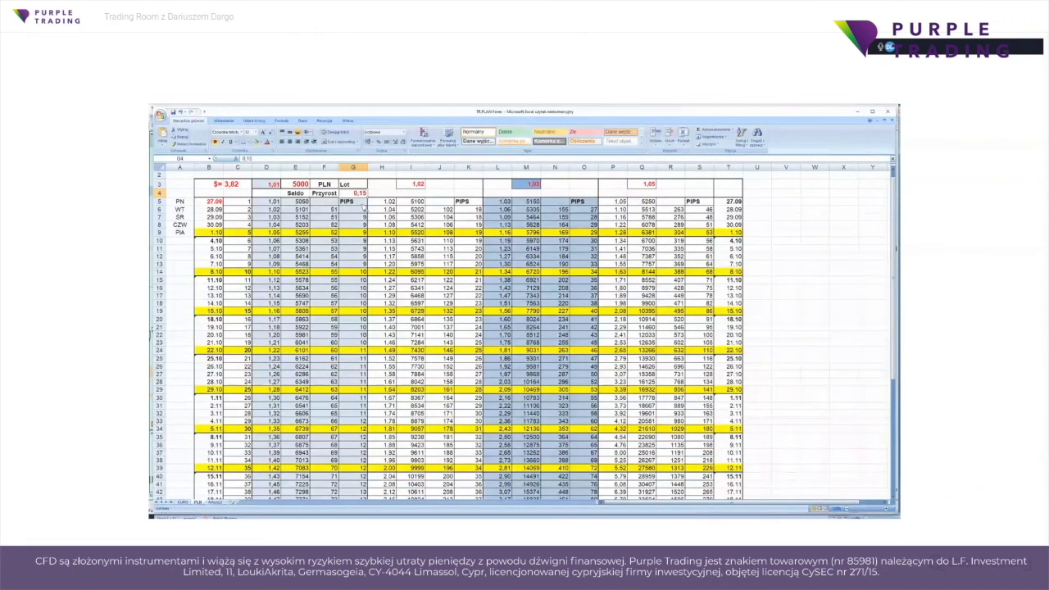
- Lower the lot size in cell G4 of the PLN sheet to 0,1 and review the recalculated pips columns
left_click_drag(365, 197, 361, 194)
left_click(254, 159)
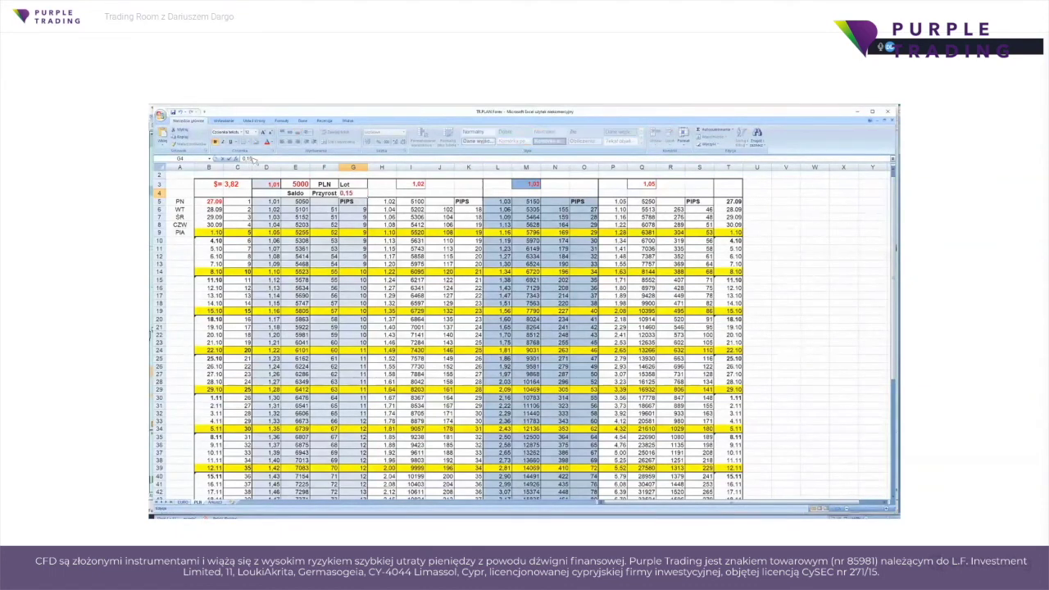
type("0")
left_click(230, 158)
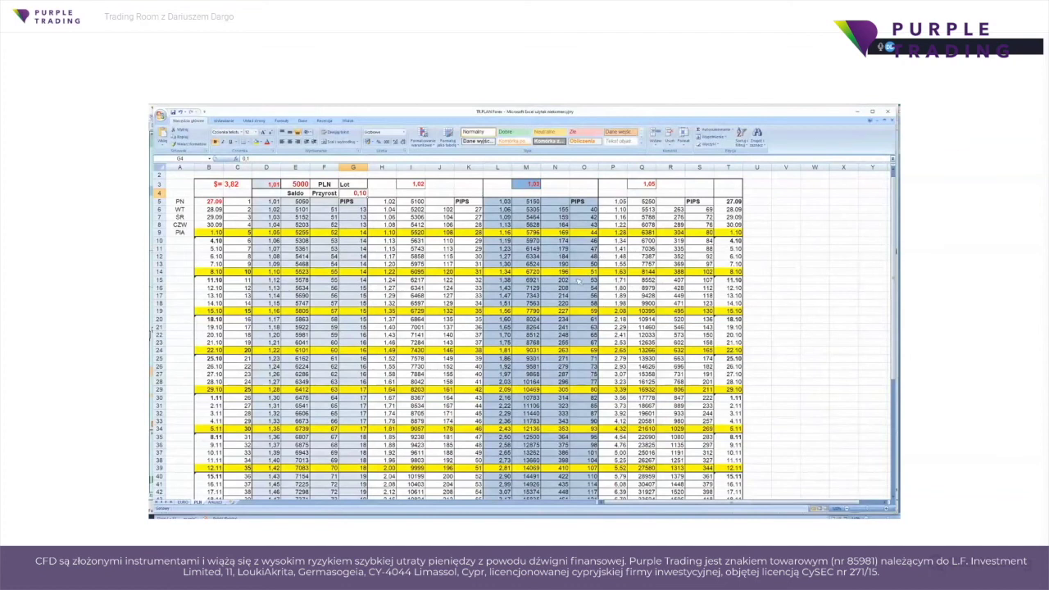
double_click(537, 187)
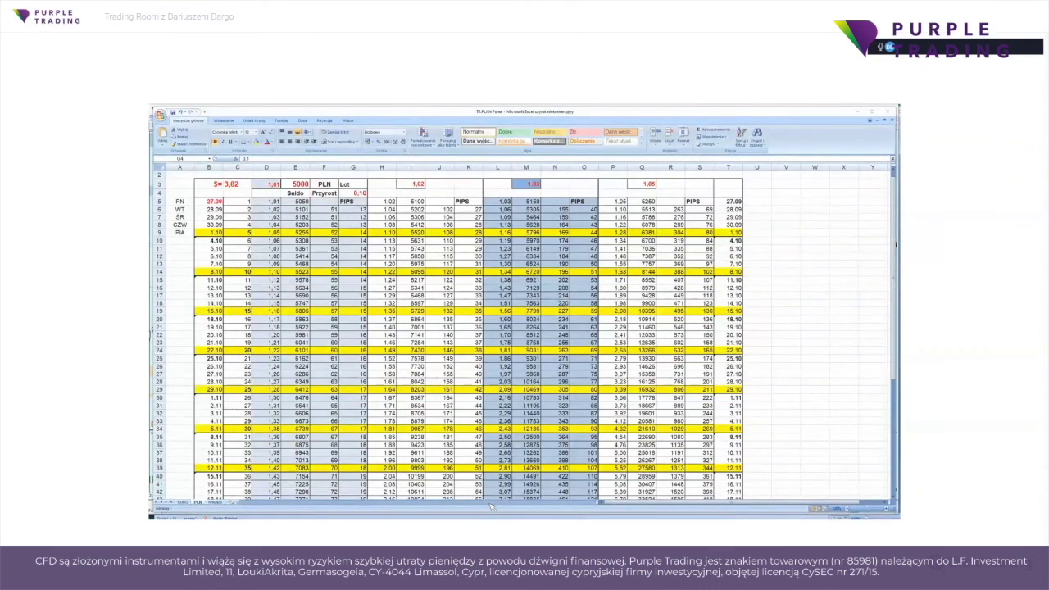
- View the Purple Trading articles in the browser and the indicator links in the Telegram channel before returning to the AUDUSD M5 chart in MetaTrader
key("alt+Tab")
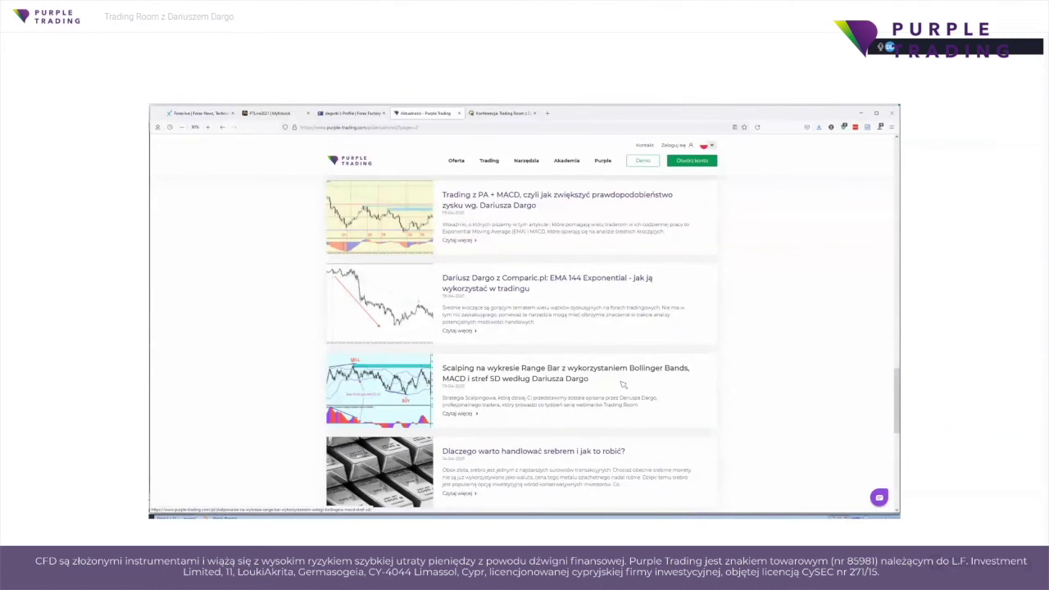
left_click(439, 514)
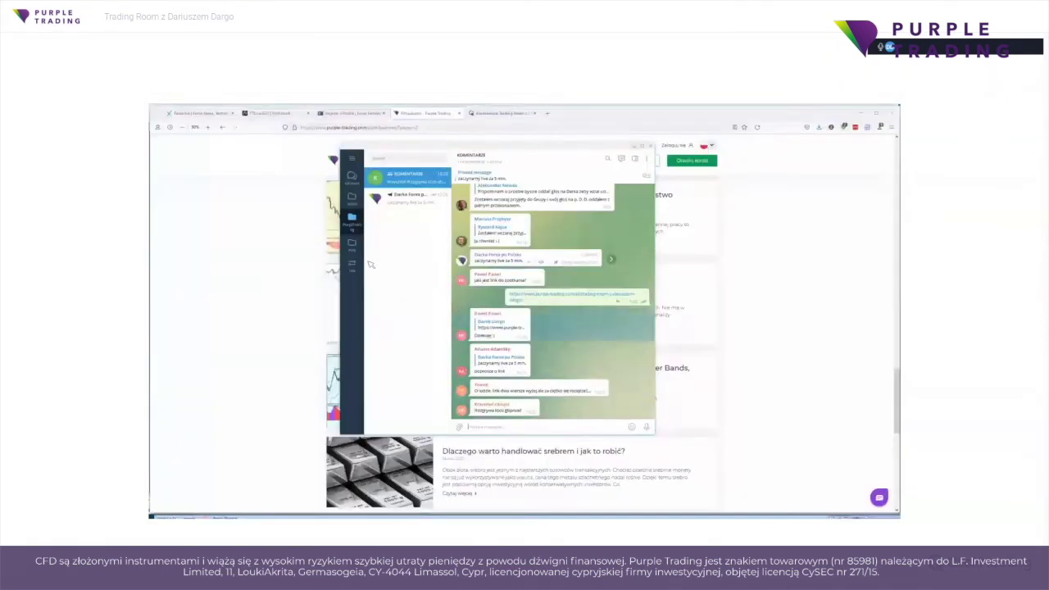
left_click(392, 201)
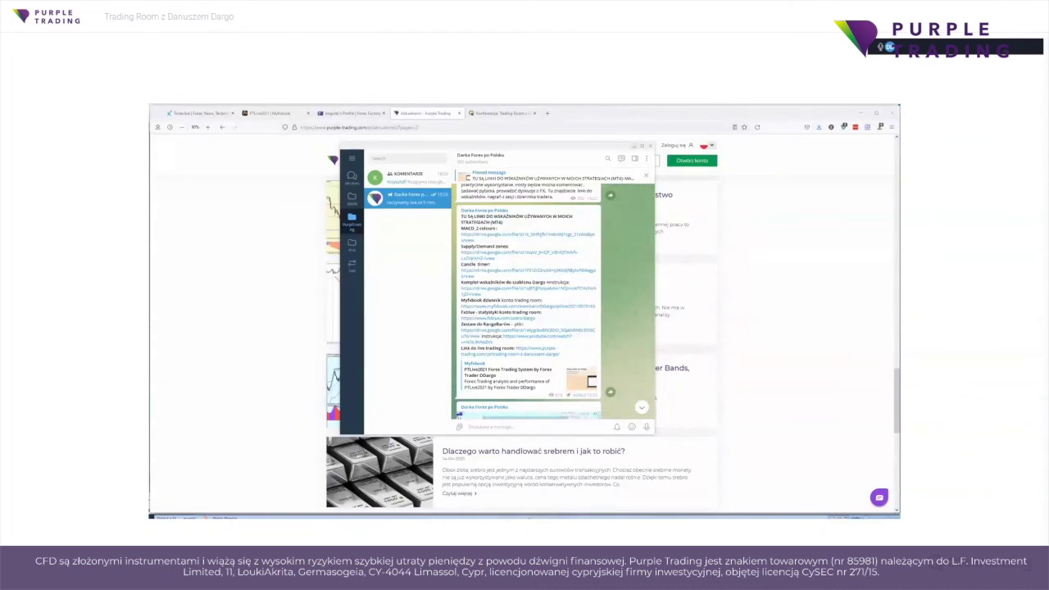
key("alt+Tab")
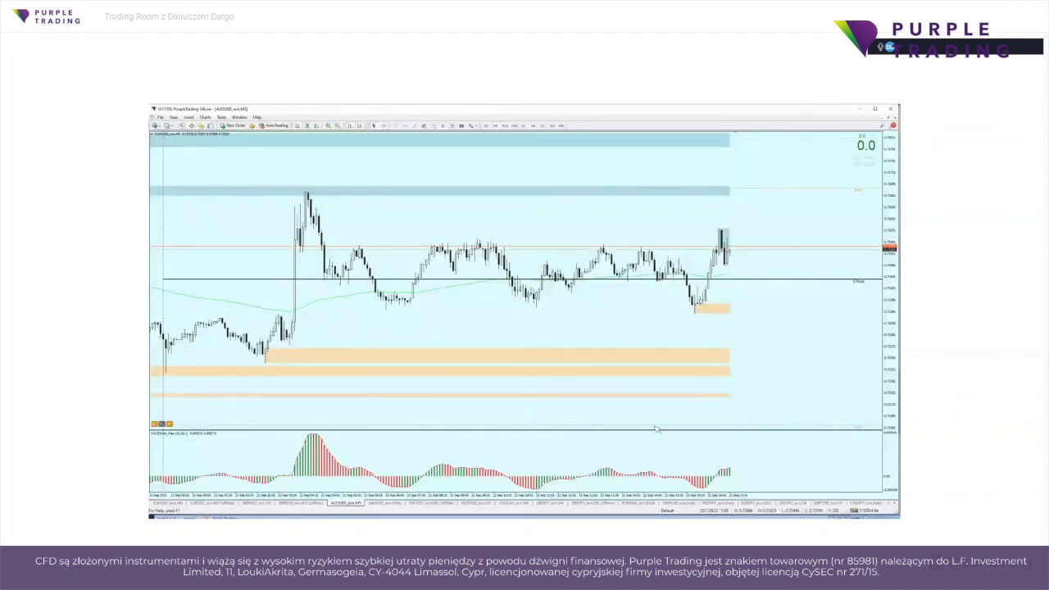